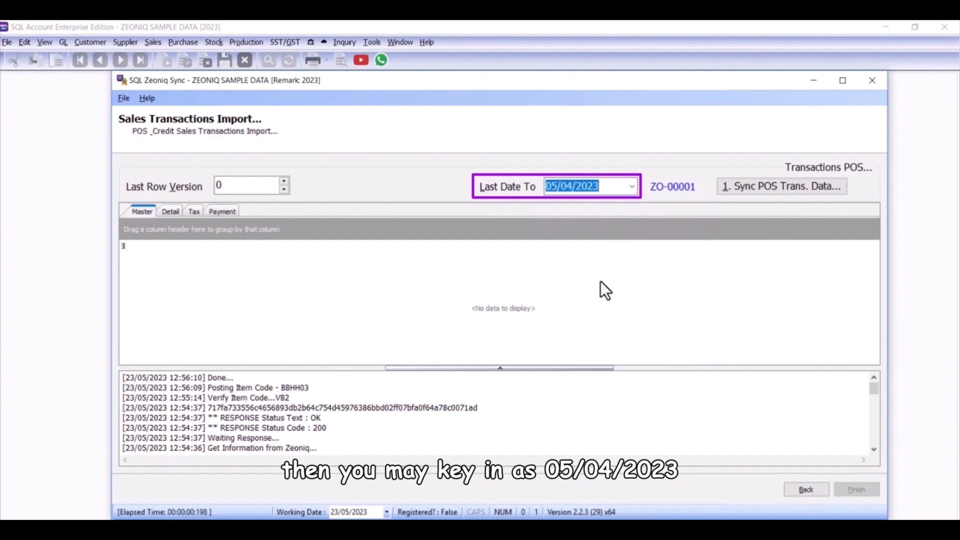
Step: Sync the POS transaction data up to 05/04/2023 and review the imported details, taxes and payments
click(730, 186)
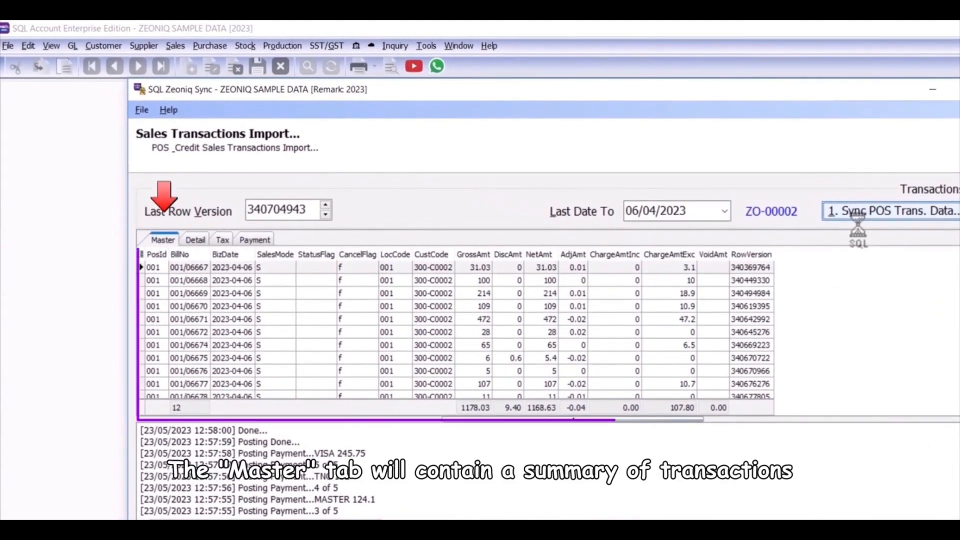
click(195, 240)
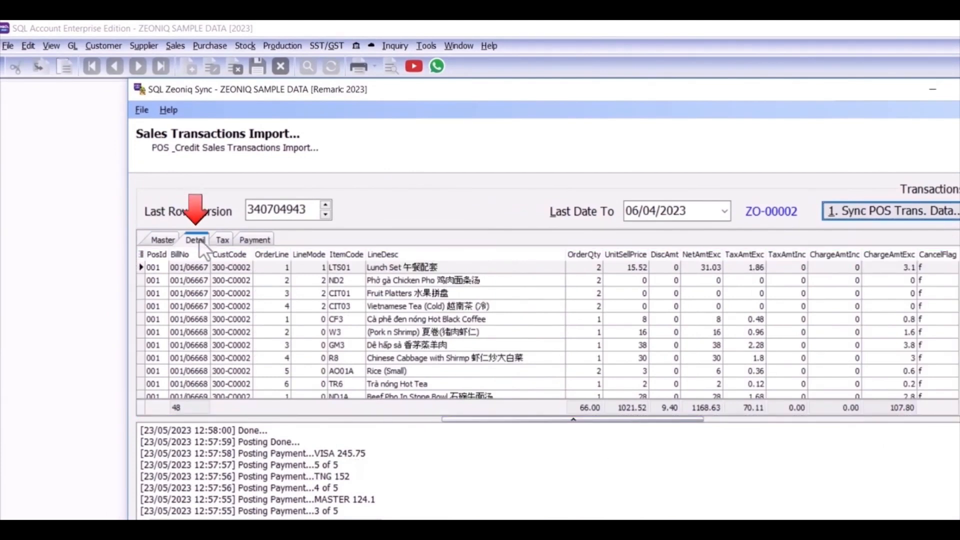
click(222, 241)
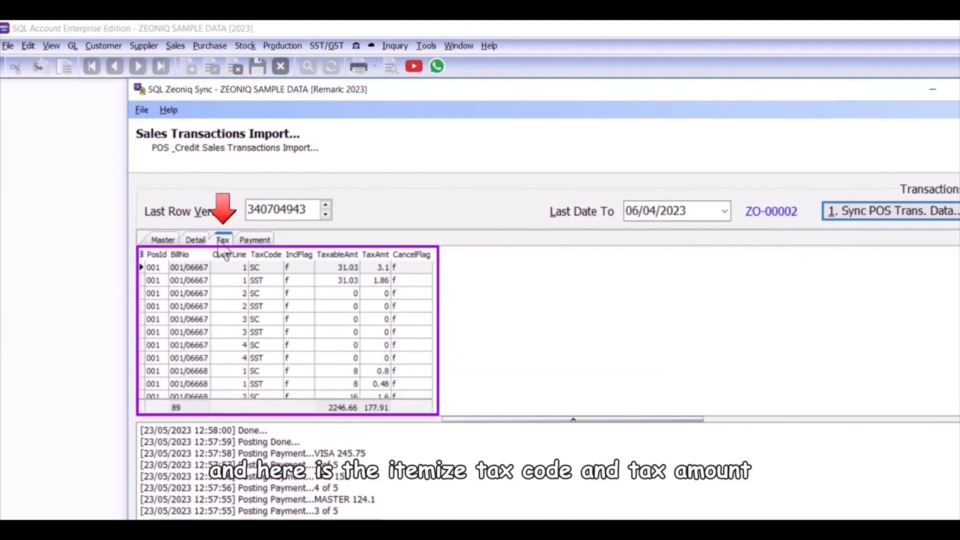
click(245, 240)
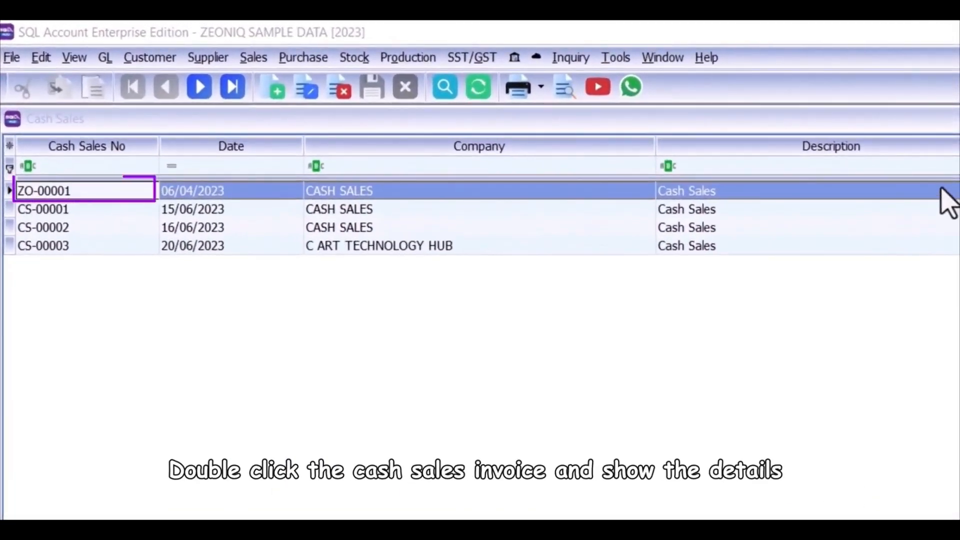
Step: Open cash sales invoice ZO-00001 in SQL Account and examine its line items and additional information
click(942, 191)
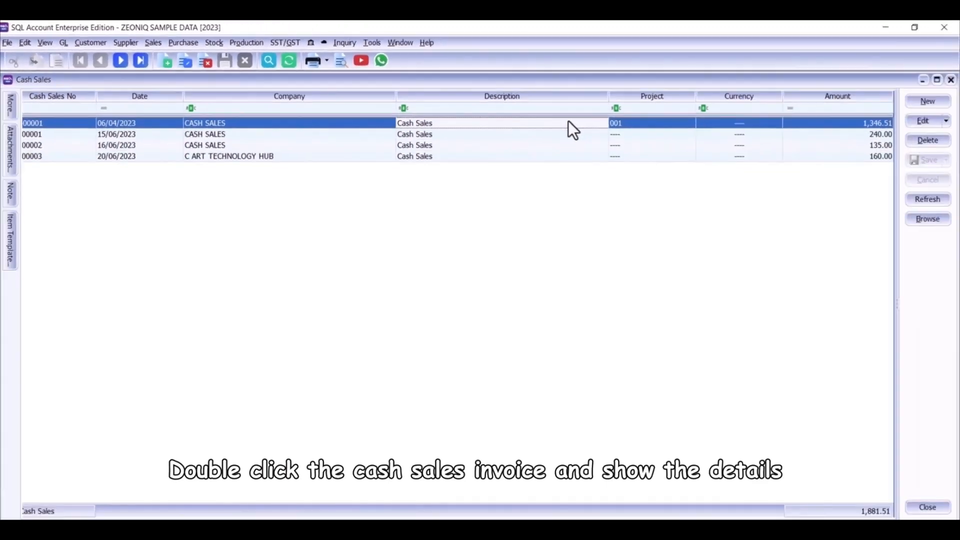
double_click(941, 190)
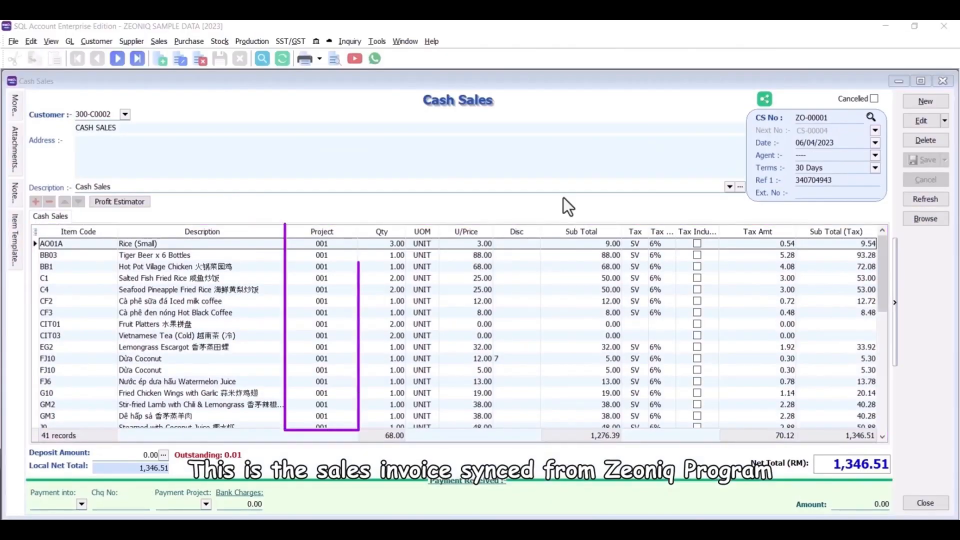
click(10, 108)
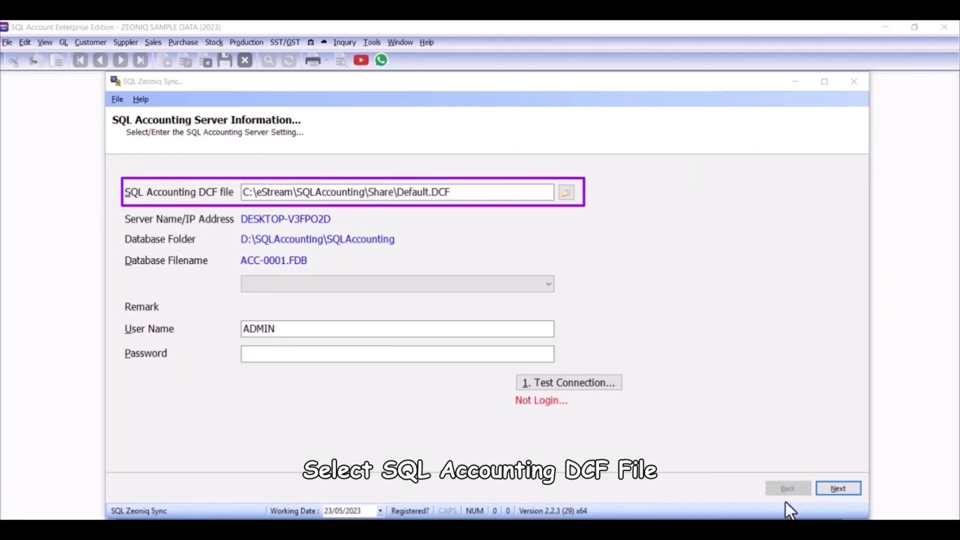
Step: Select the ZEONIQ SAMPLE DATA database in SQL Zeoniq Sync, enter the account password and test the connection
click(536, 284)
click(472, 332)
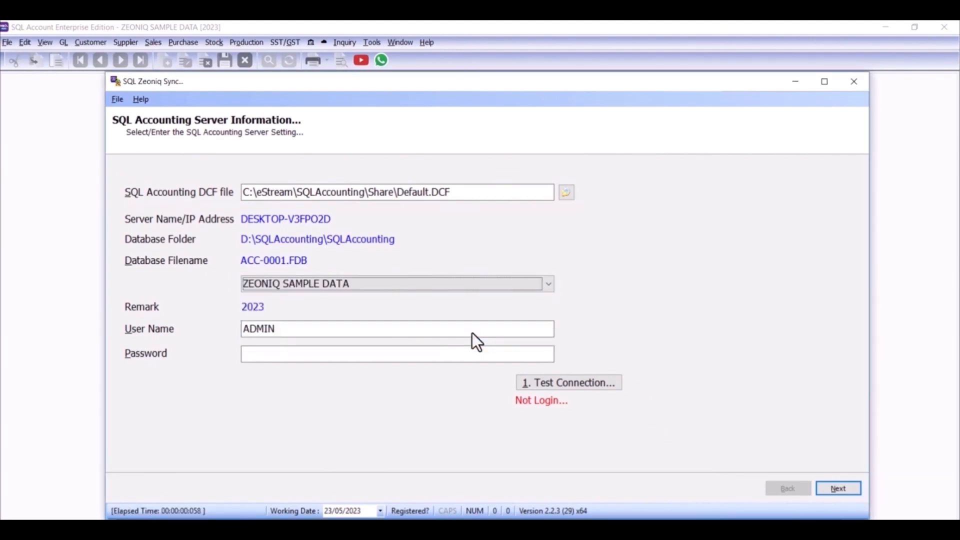
click(445, 356)
key(Caps_Lock)
text(ADMIN)
key(Caps_Lock)
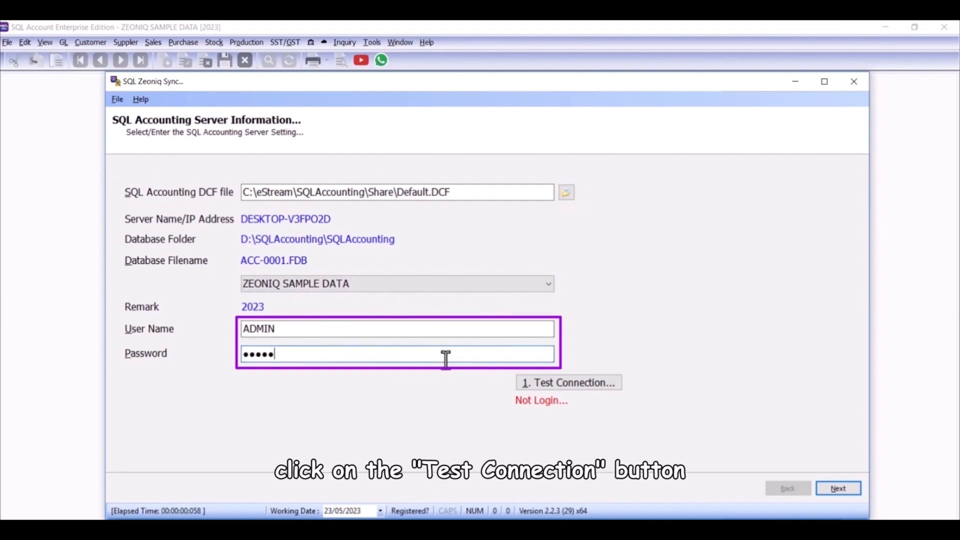
click(568, 385)
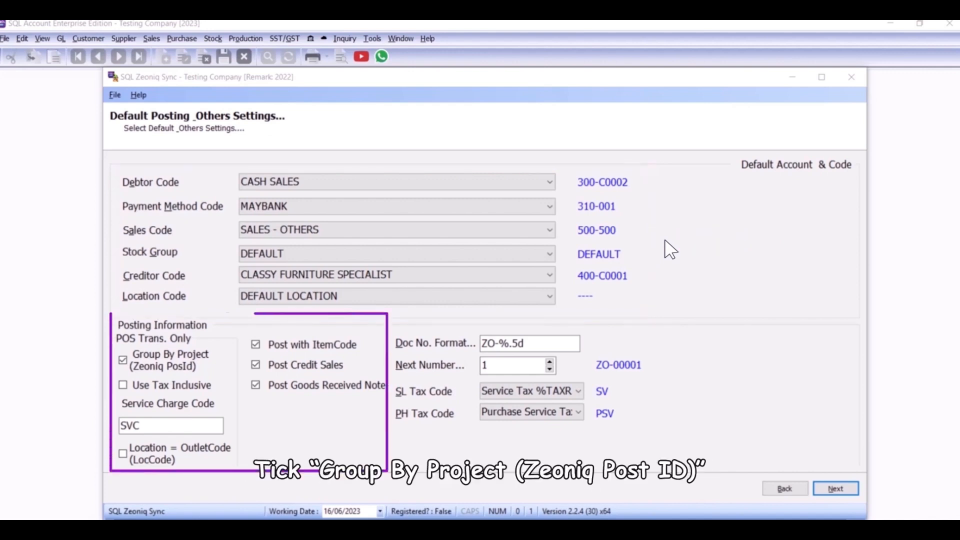
Step: Set POS transaction posting to group by project and load the Zeoniq license file
click(123, 359)
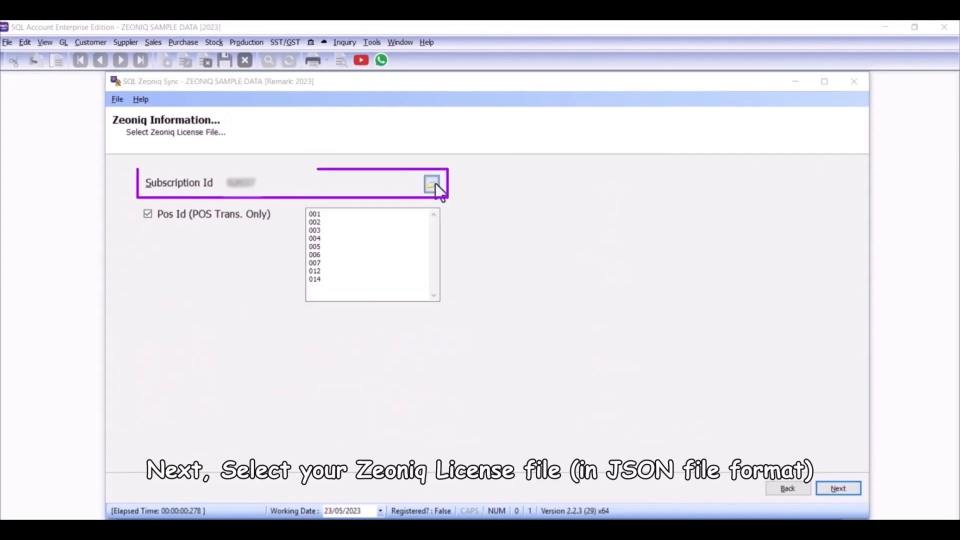
click(435, 183)
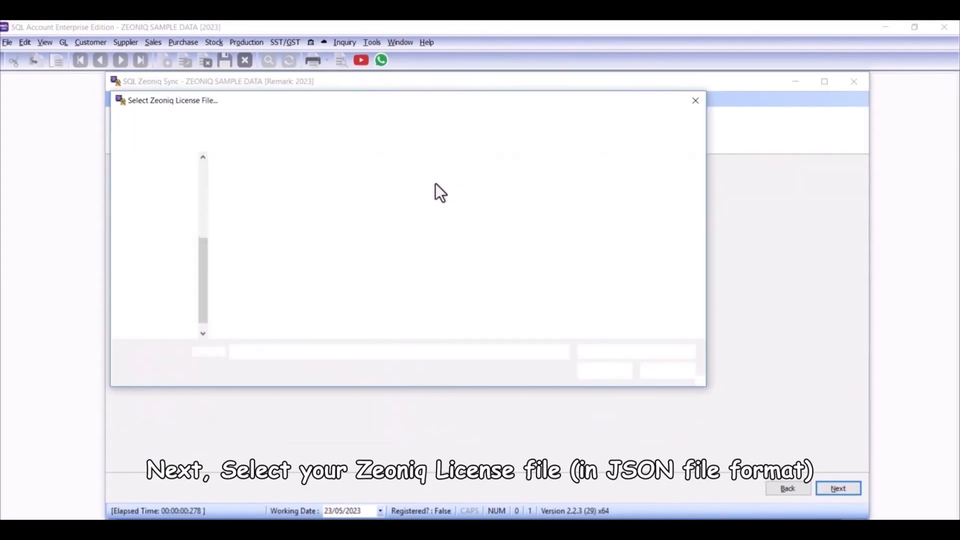
double_click(436, 184)
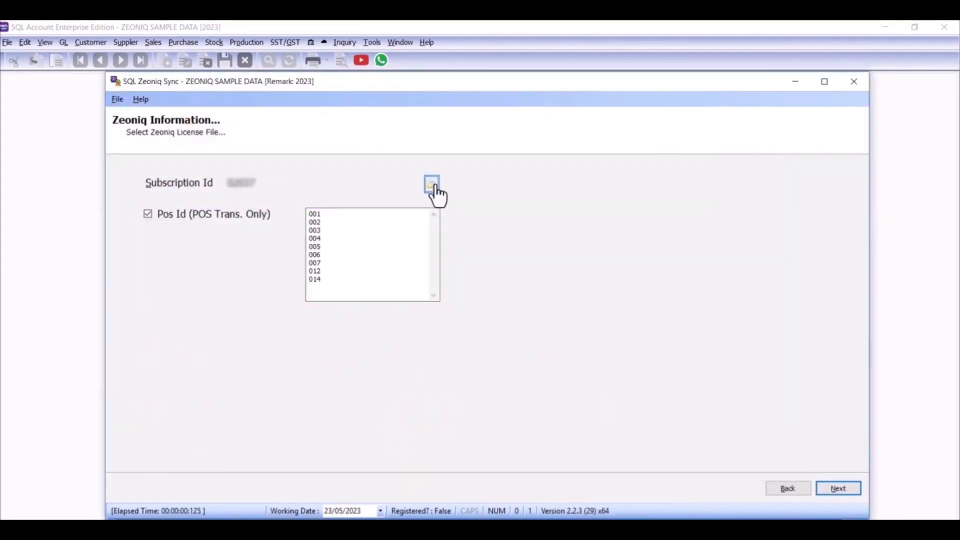
Step: Sync the customer data up to 26/06/2019 and the stock data up to 27/06/2019 from the maintenance data page
click(823, 495)
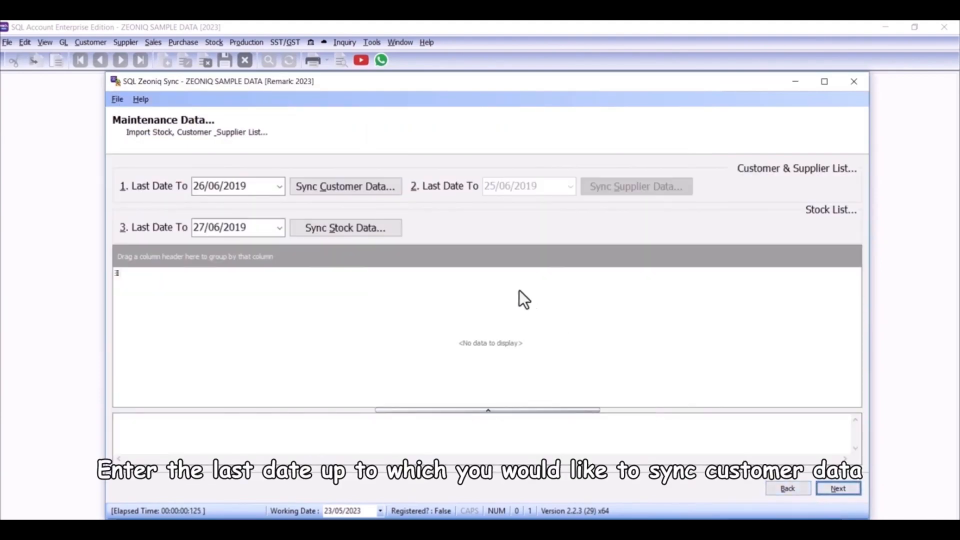
click(390, 196)
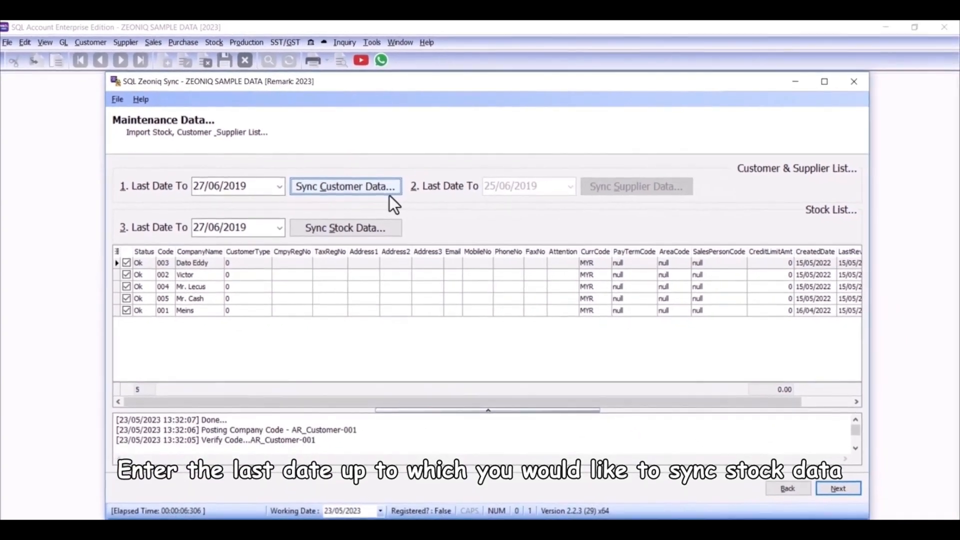
click(383, 231)
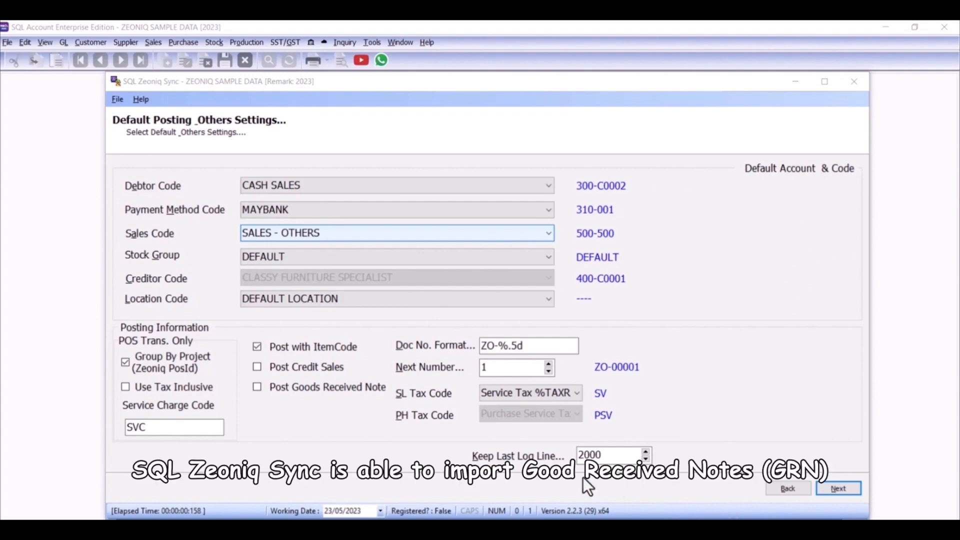
Step: Enable Post Goods Received Note in the default posting settings
click(259, 387)
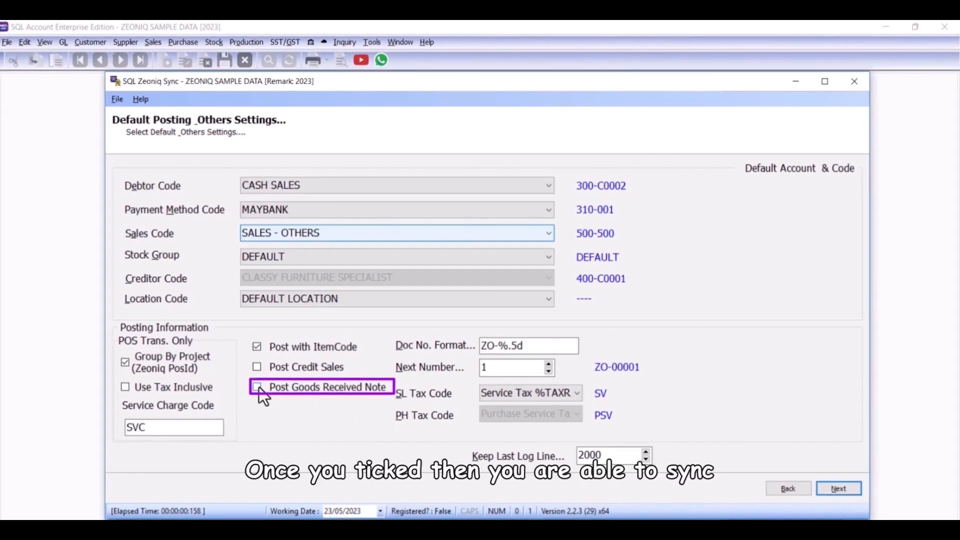
click(258, 388)
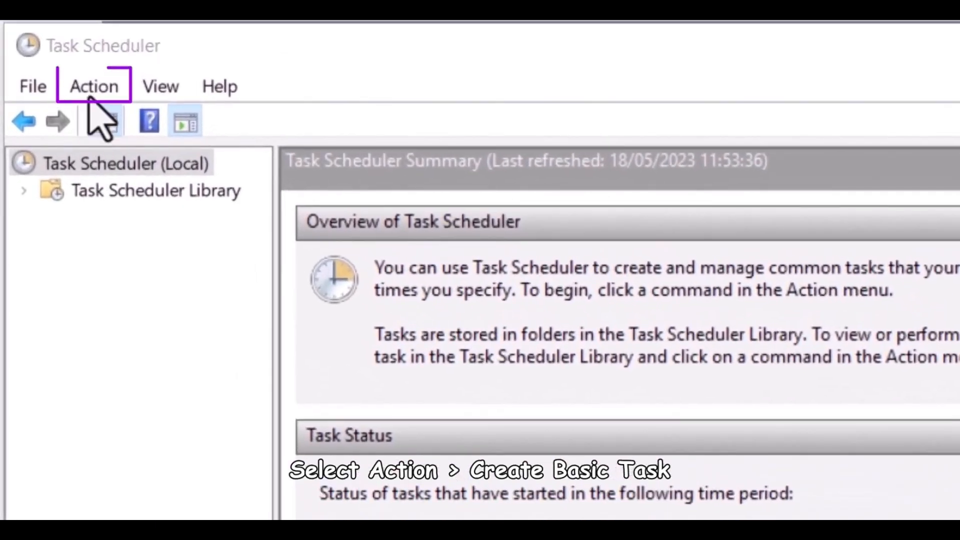
Step: Create a basic task named SQL Zeoniq Sync in Windows Task Scheduler
click(47, 27)
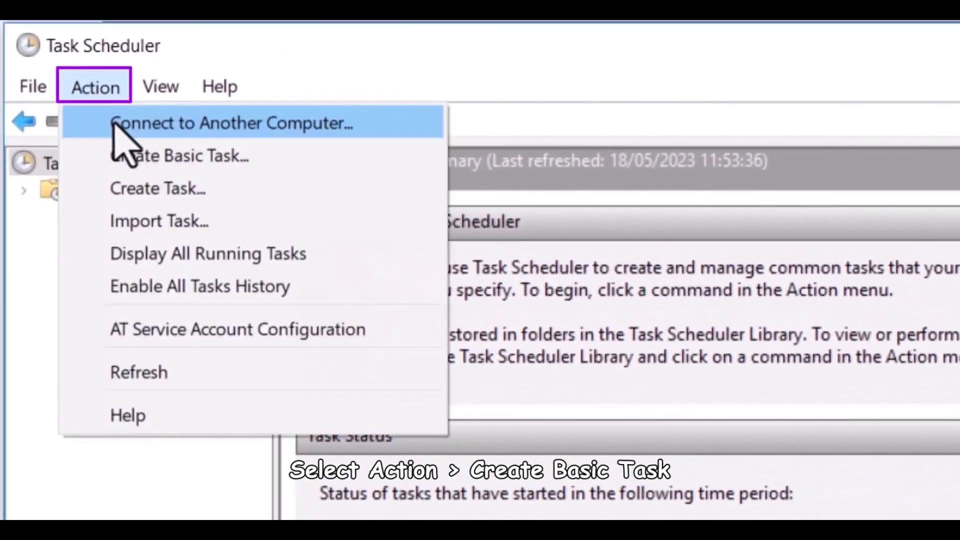
click(135, 169)
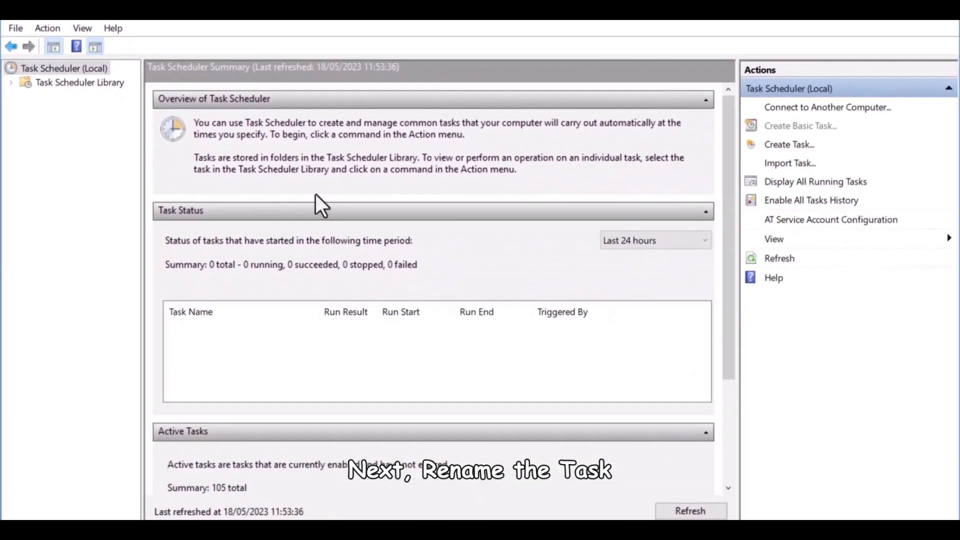
text(SQL )
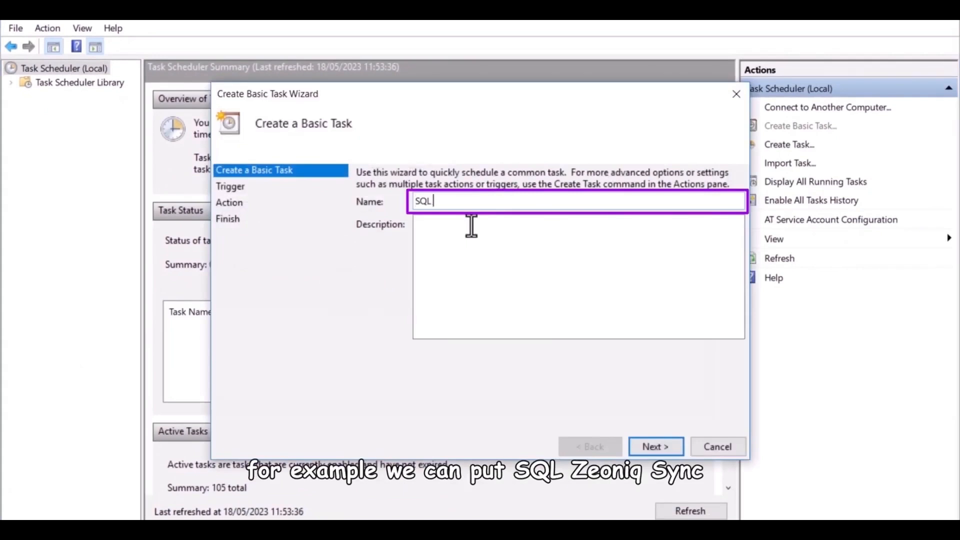
text(Zeoniq Sync)
click(654, 445)
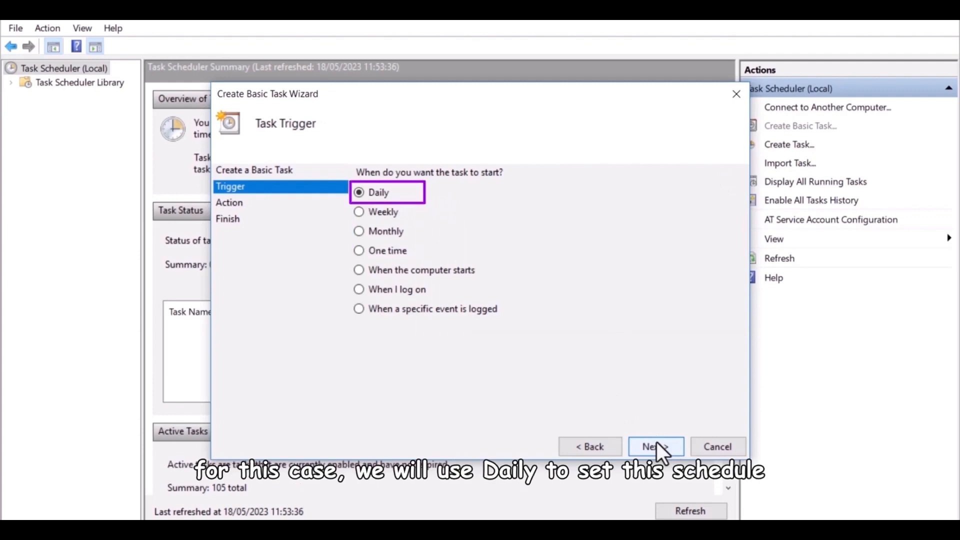
Step: Schedule the task to run daily at 05:00:00, recurring every 1 day
click(656, 443)
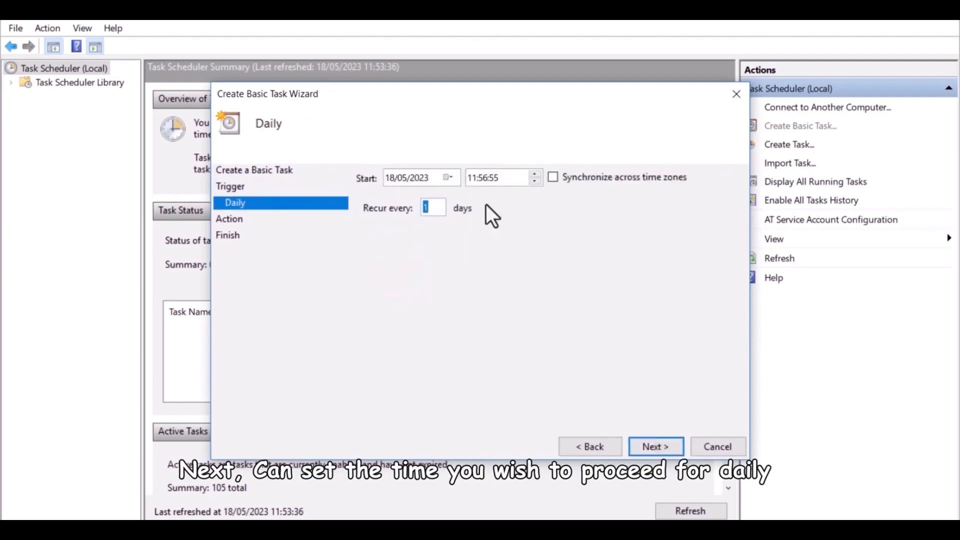
click(473, 182)
text(05)
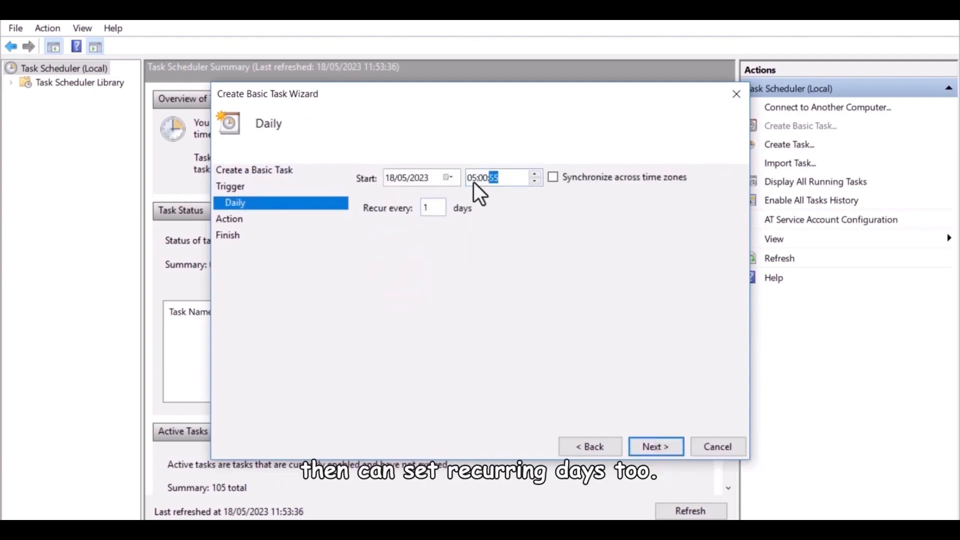
text(00)
click(659, 442)
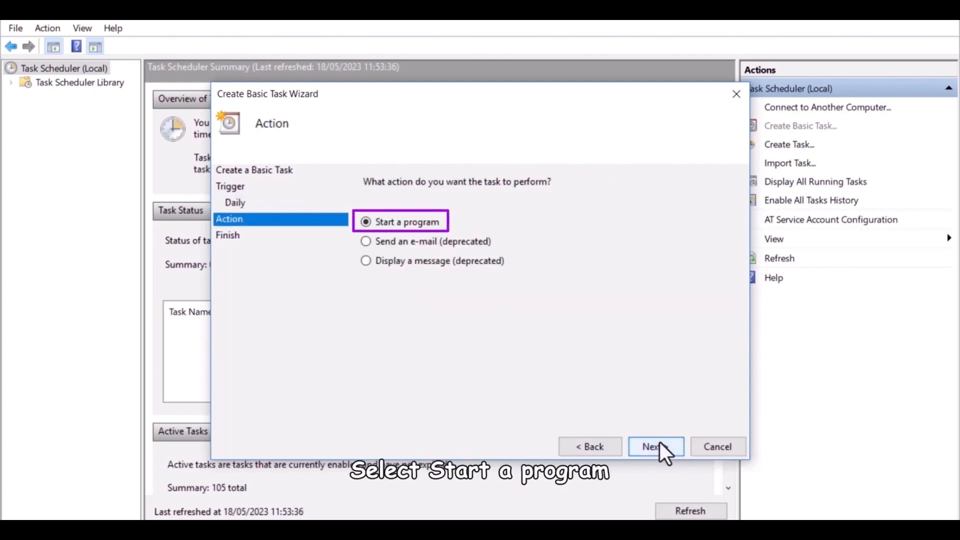
Step: Make the task start the SQLZeoniqSync program from C:\eStream\Utilities\SQLZeoniqSync\Win64
click(659, 442)
click(665, 212)
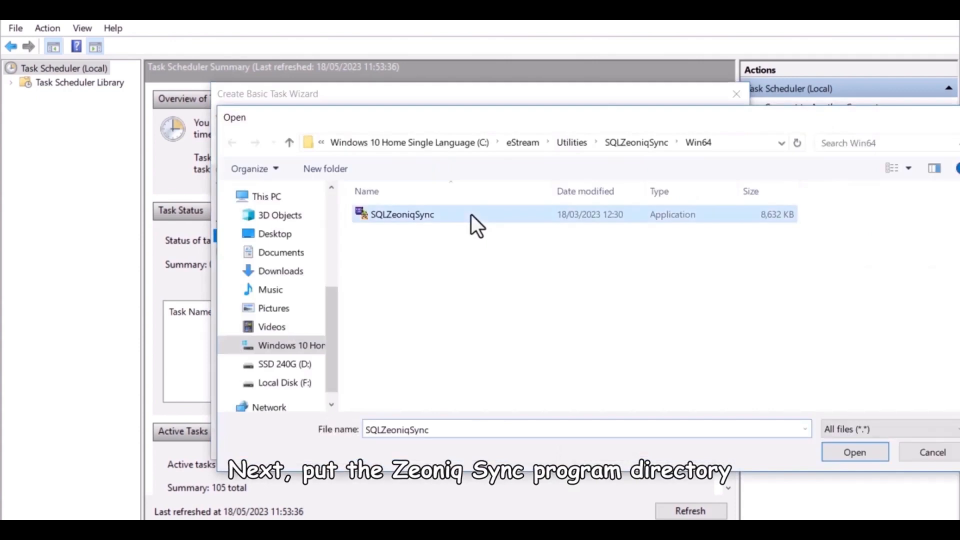
double_click(471, 215)
Step: Add the program argument -Auto and set the start-in folder to C:\eStream\Utilities\SQLZeoniqSync\Win64
click(660, 233)
text(-Auto)
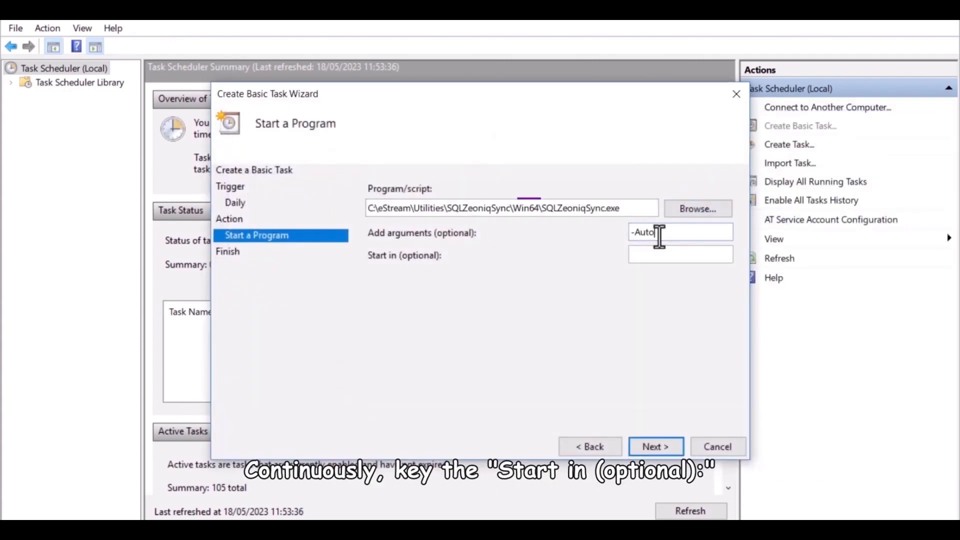
key(Tab)
text(C:\eStream\Utilities\SQLZeoniqSync\Win64)
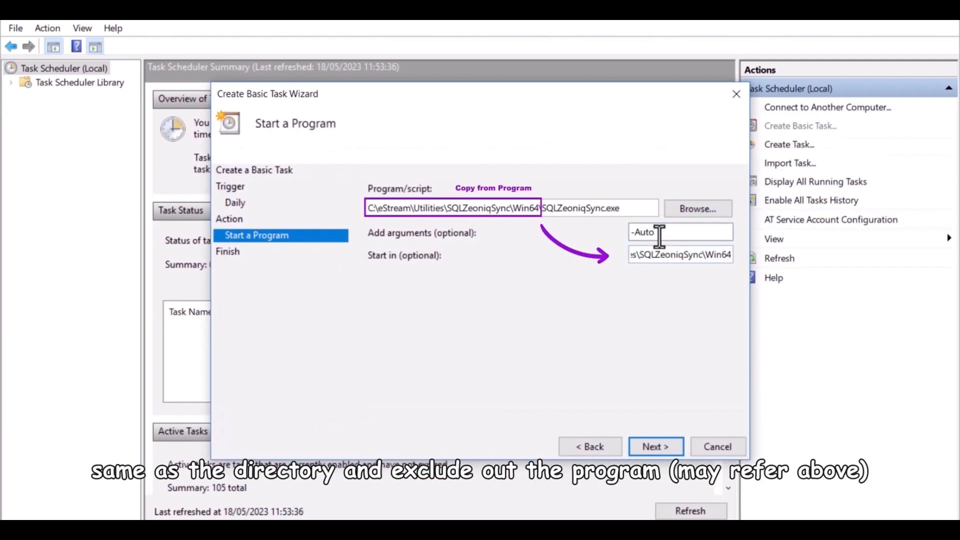
click(670, 447)
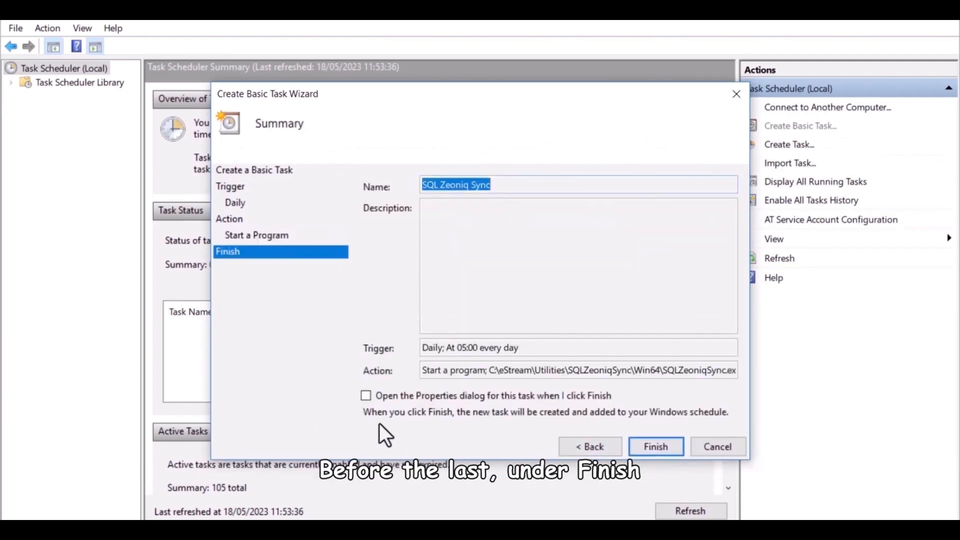
Step: Finish the task with its properties opened and set it to run whether the user is logged on or not
click(369, 396)
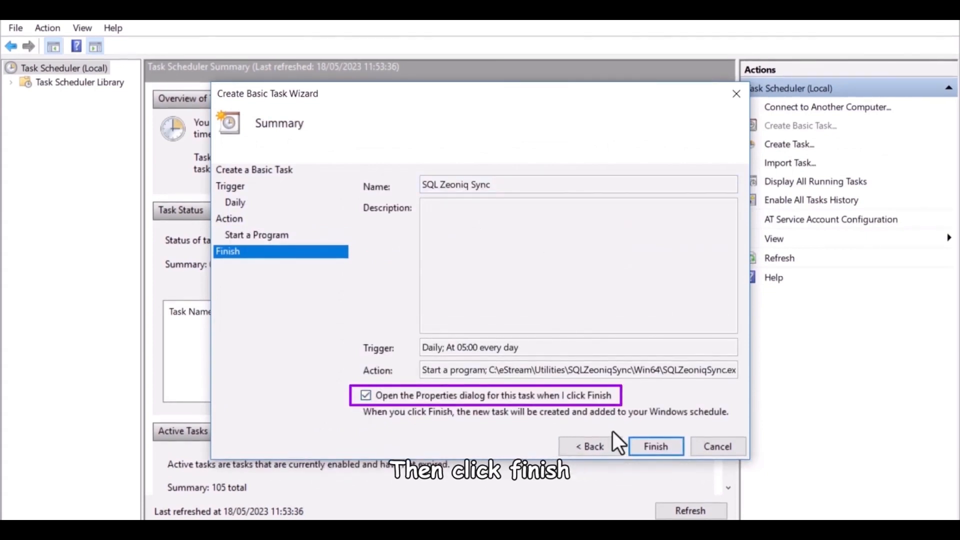
click(650, 445)
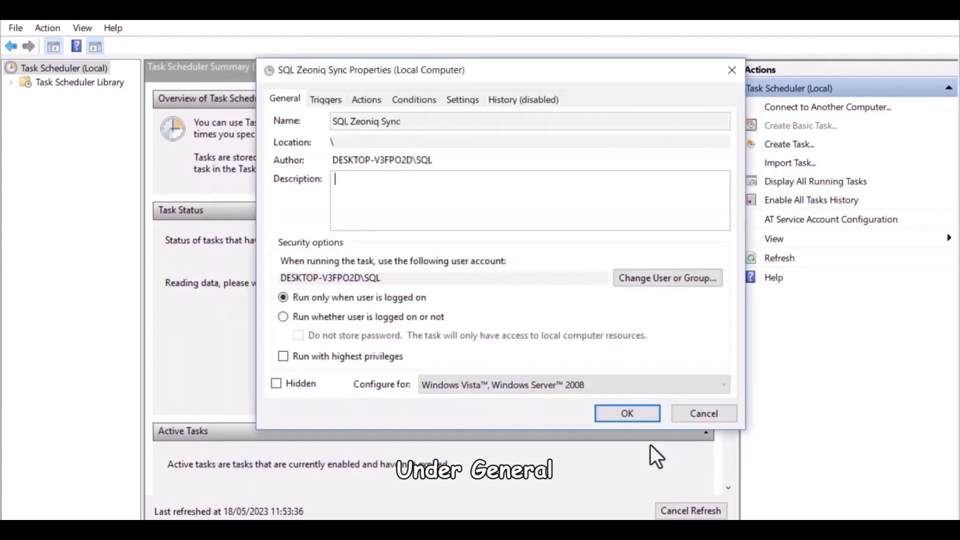
click(295, 319)
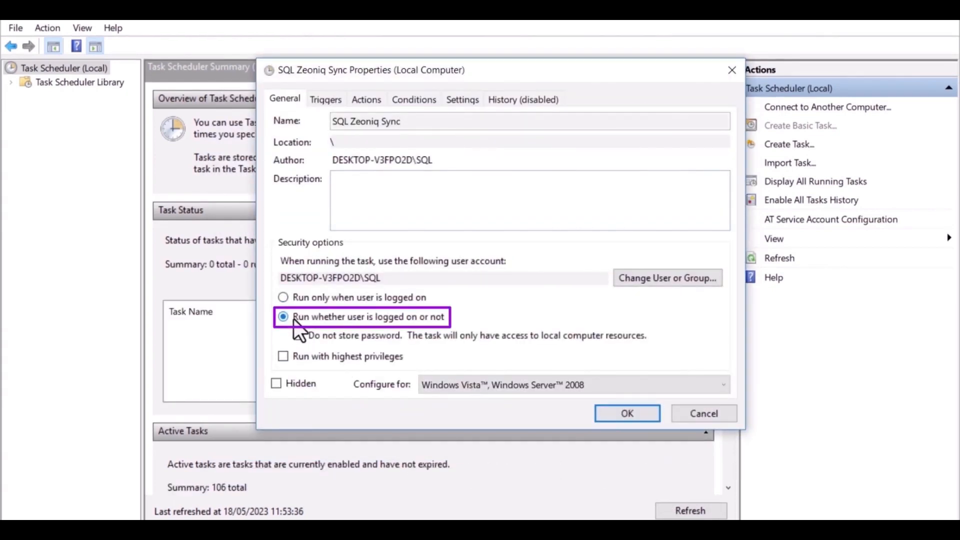
Step: Change the daily trigger's start time to 06:15 and submit the task properties
click(330, 99)
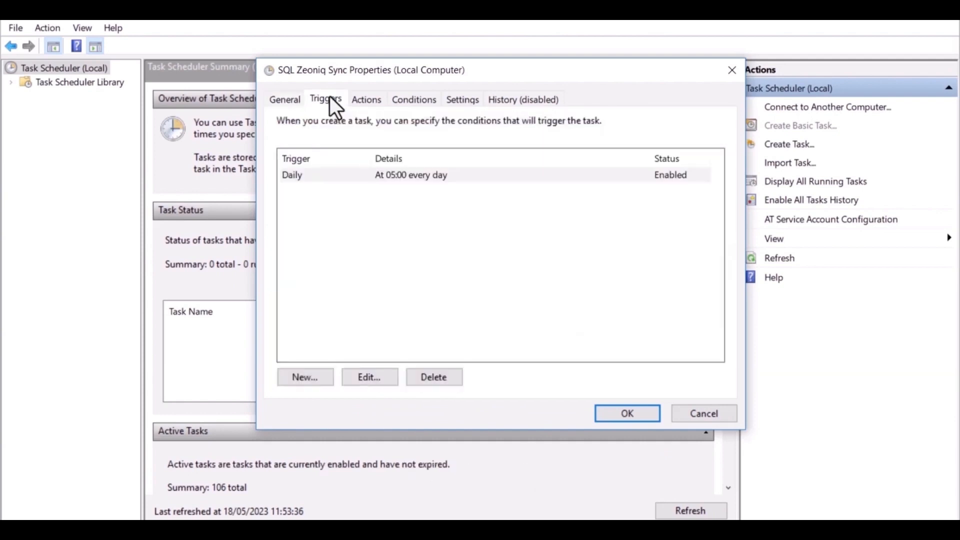
click(386, 170)
double_click(390, 172)
click(484, 125)
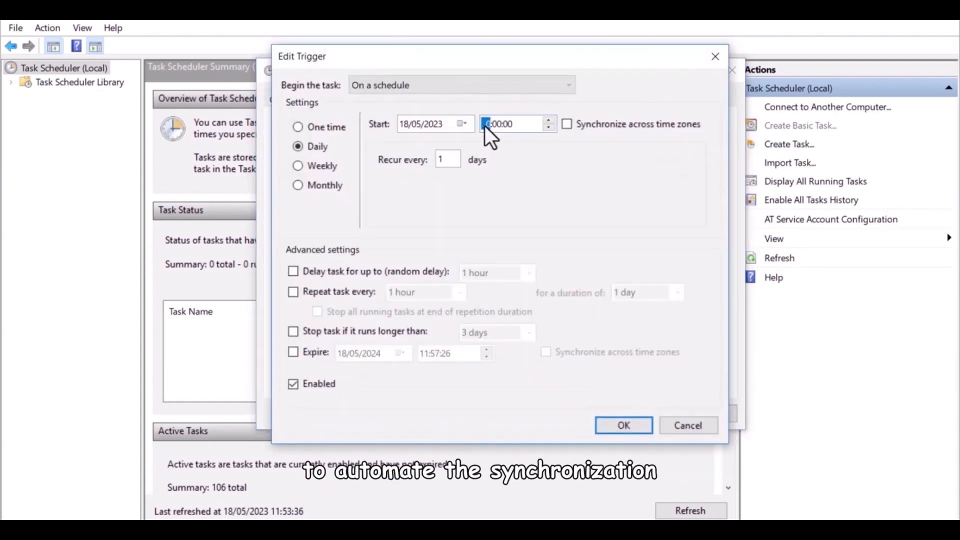
key(Return)
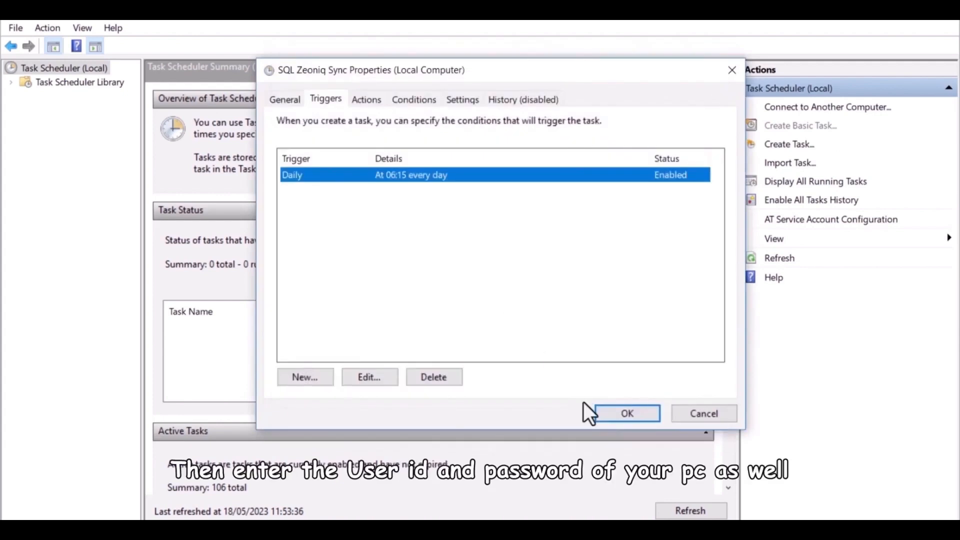
click(600, 414)
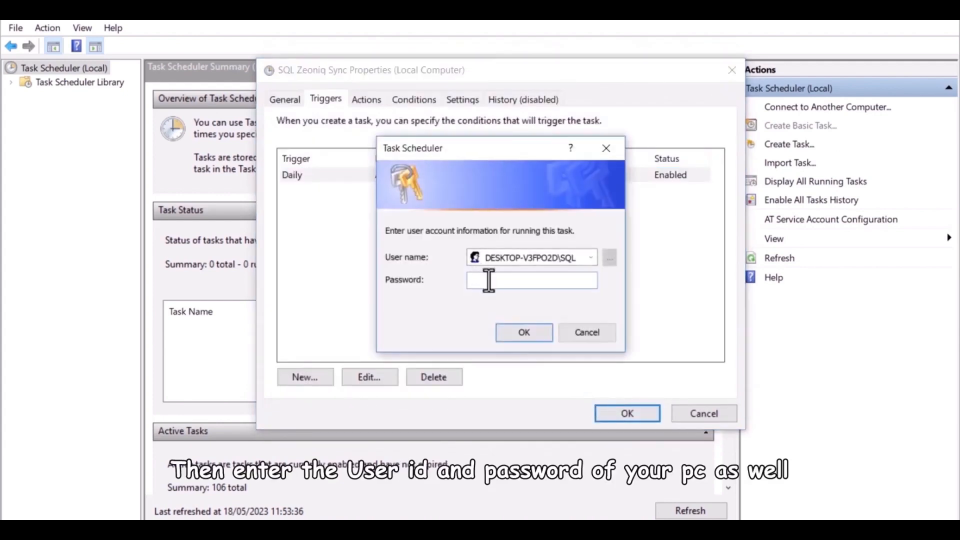